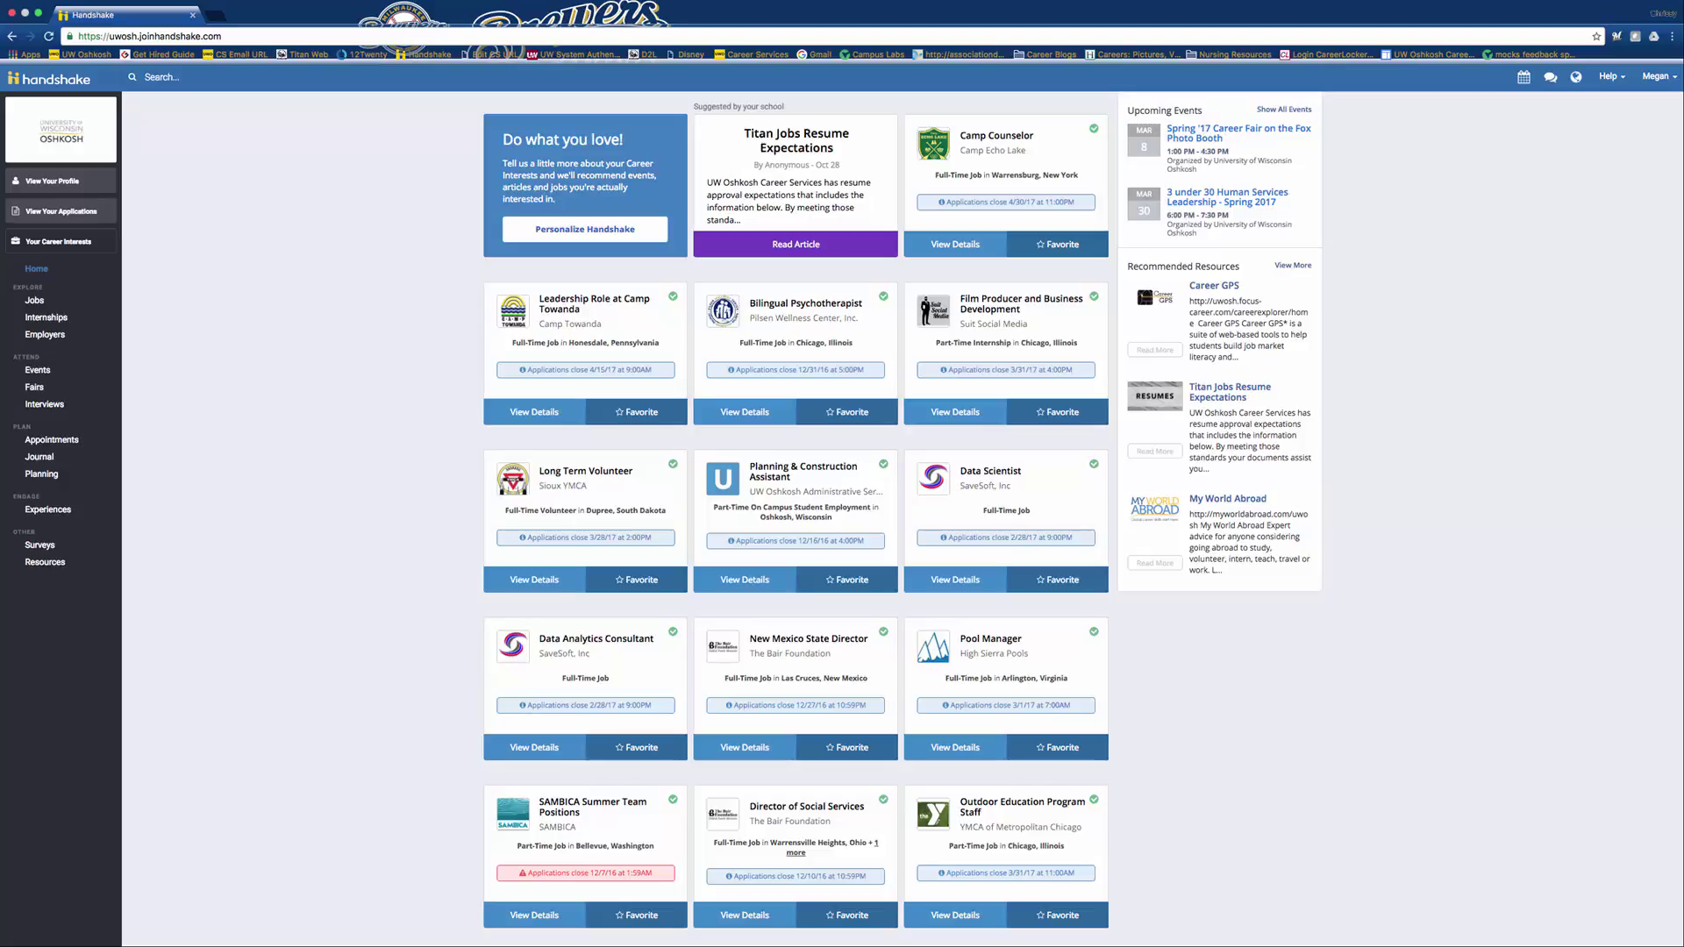
{"action": "scroll", "coordinate": [842, 526], "scroll_direction": "down", "scroll_amount": 1}
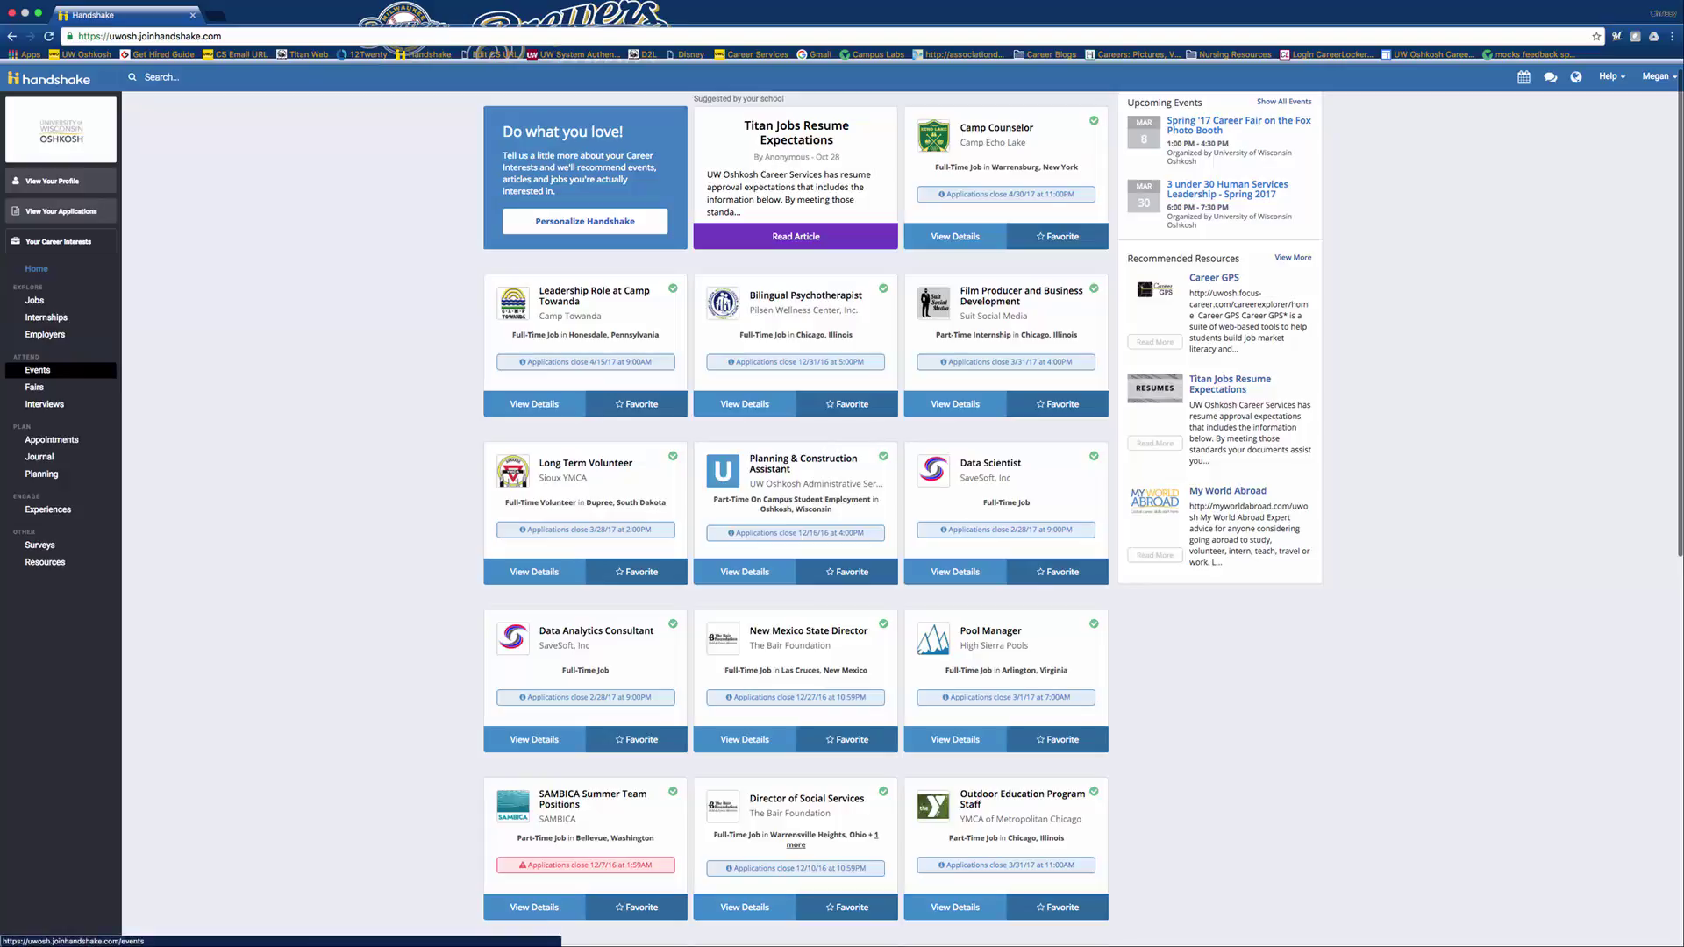
Step: Go to Events and list all available events via Search Events
{"action": "left_click", "coordinate": [40, 370]}
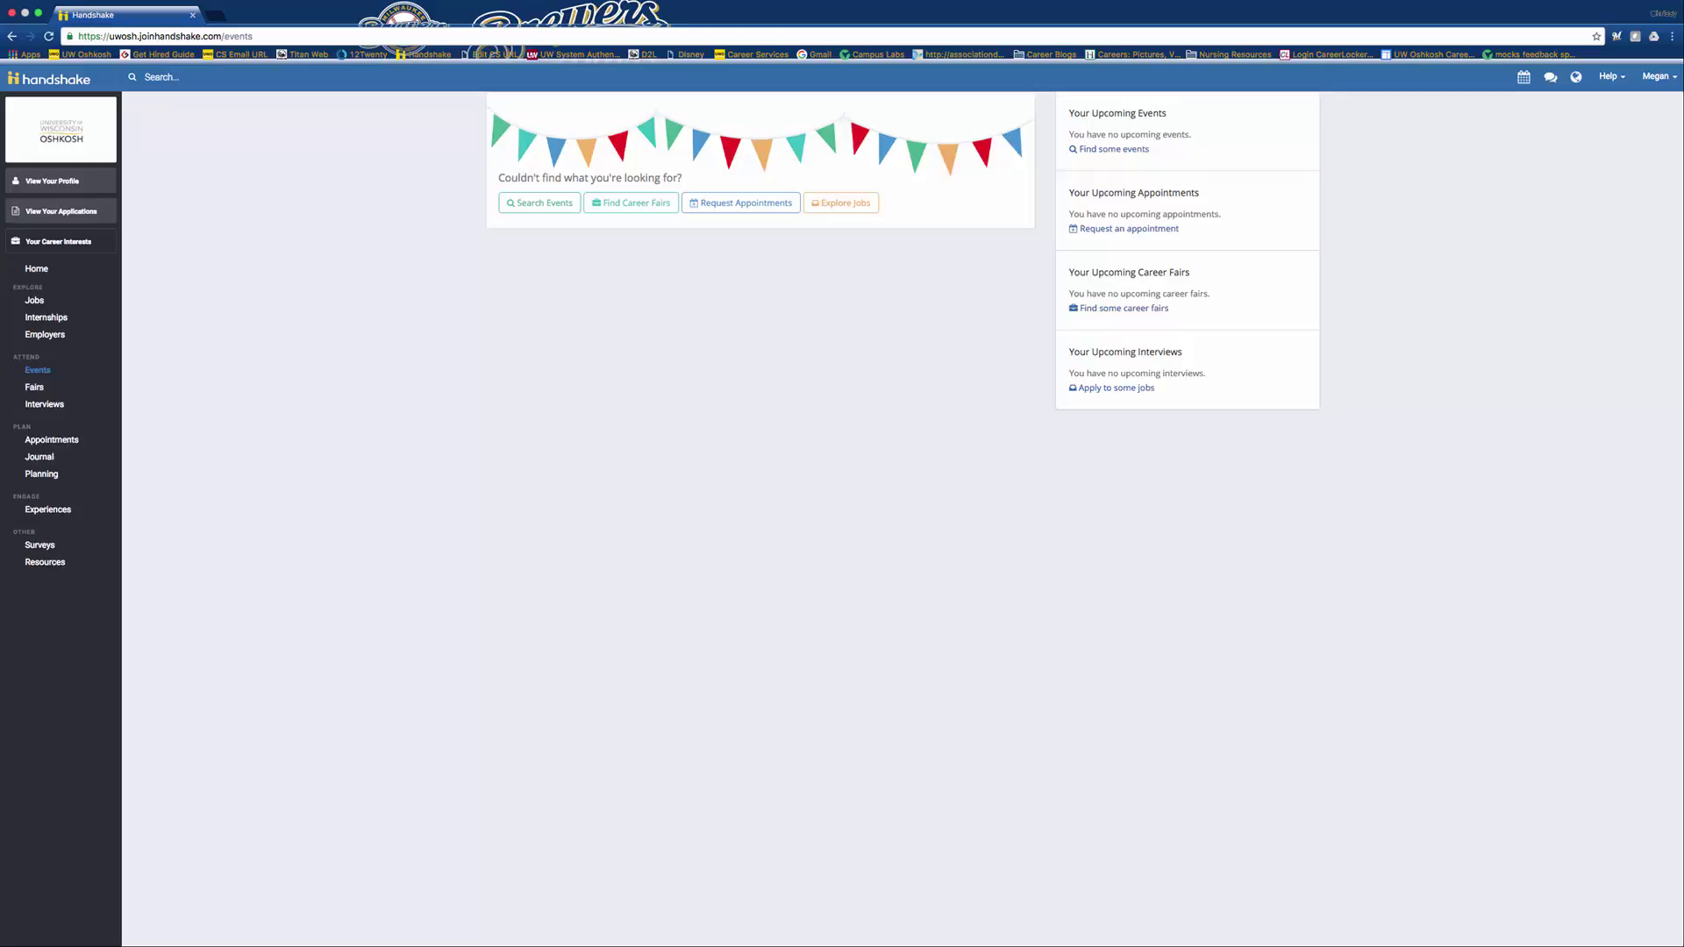
{"action": "left_click", "coordinate": [540, 202]}
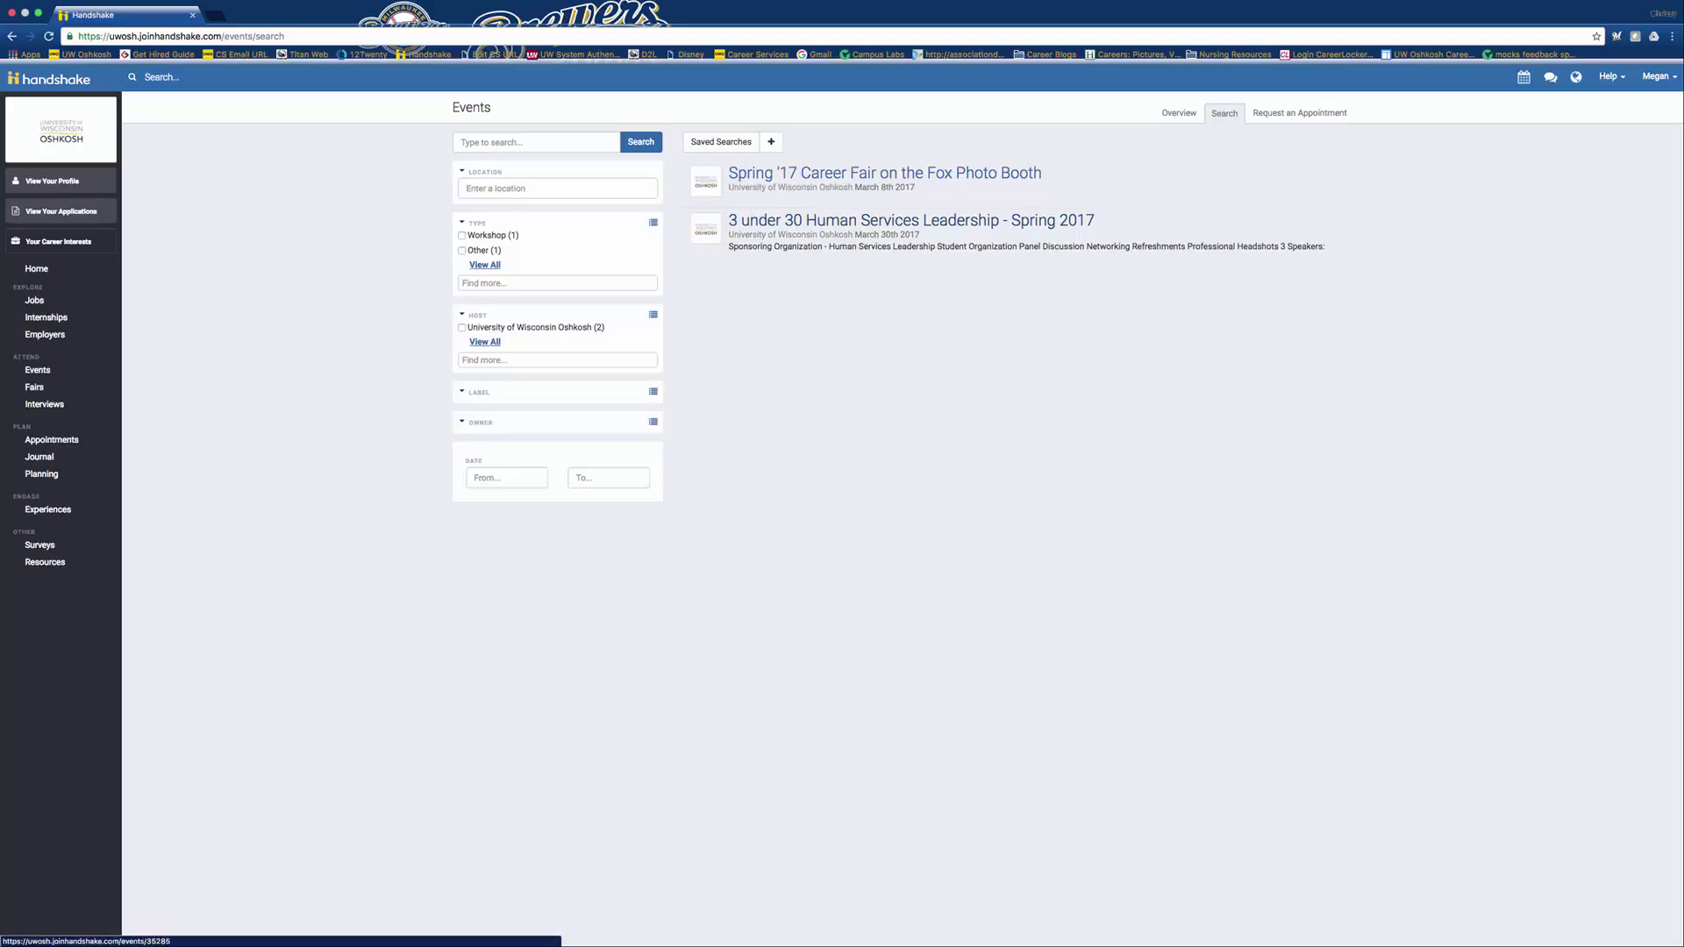
Step: View the '3 under 30 Human Services Leadership - Spring 2017' workshop from the results
{"action": "left_click", "coordinate": [910, 220]}
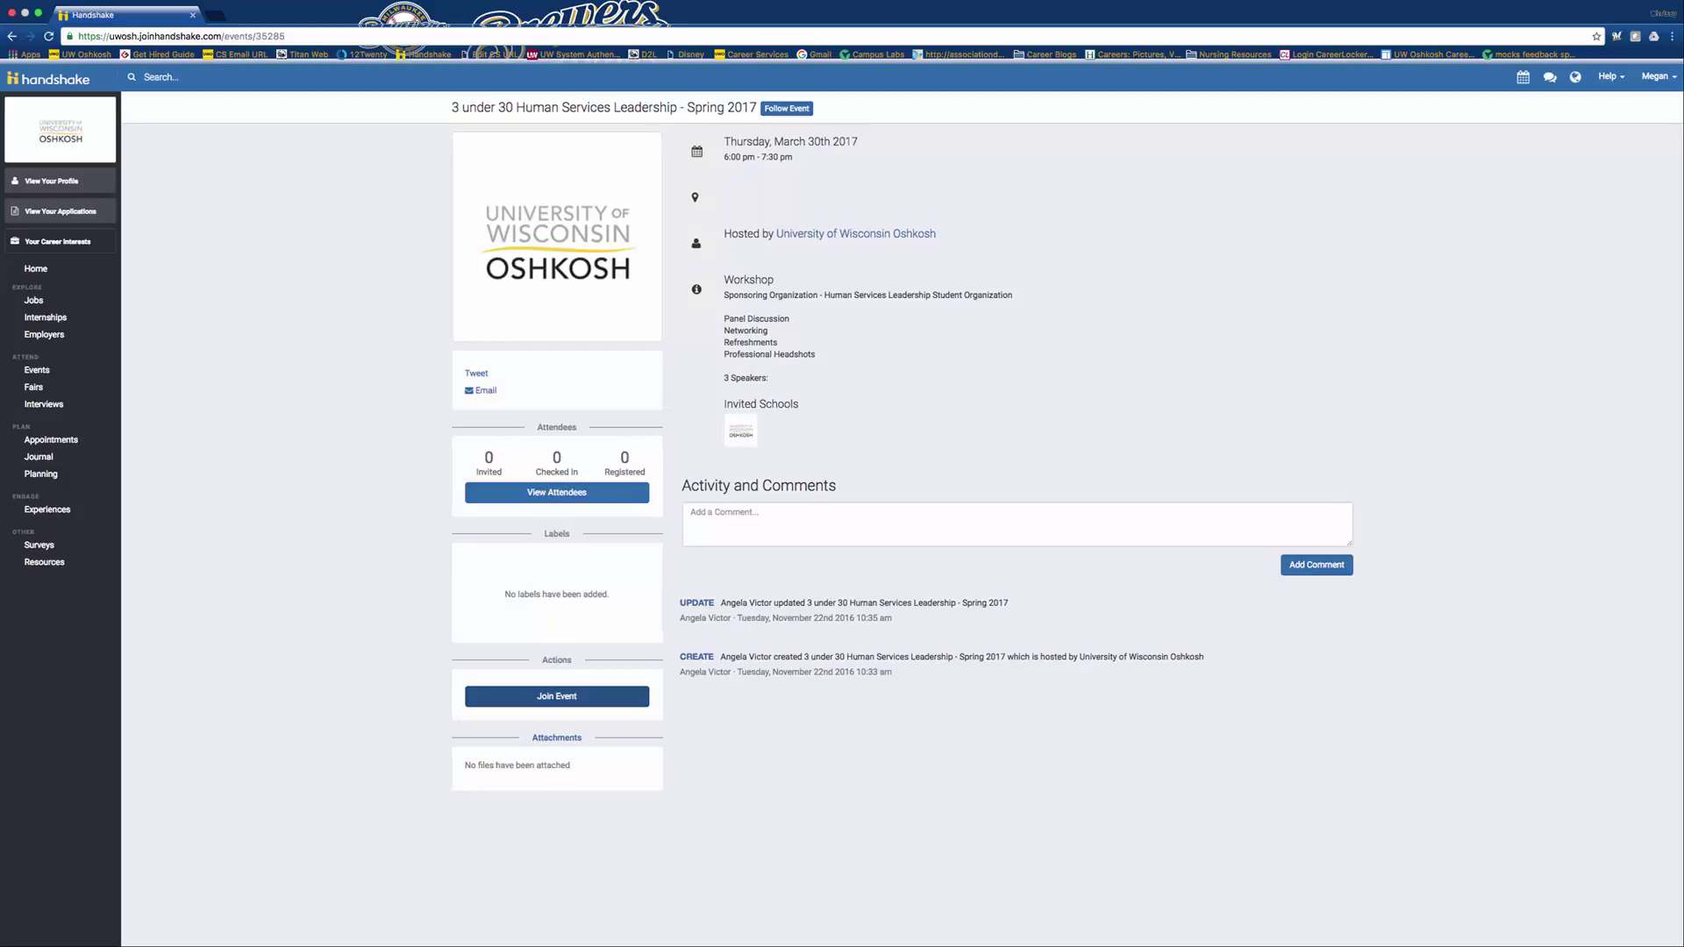
Step: Join the workshop so its status shows as Registered
{"action": "left_click", "coordinate": [557, 696]}
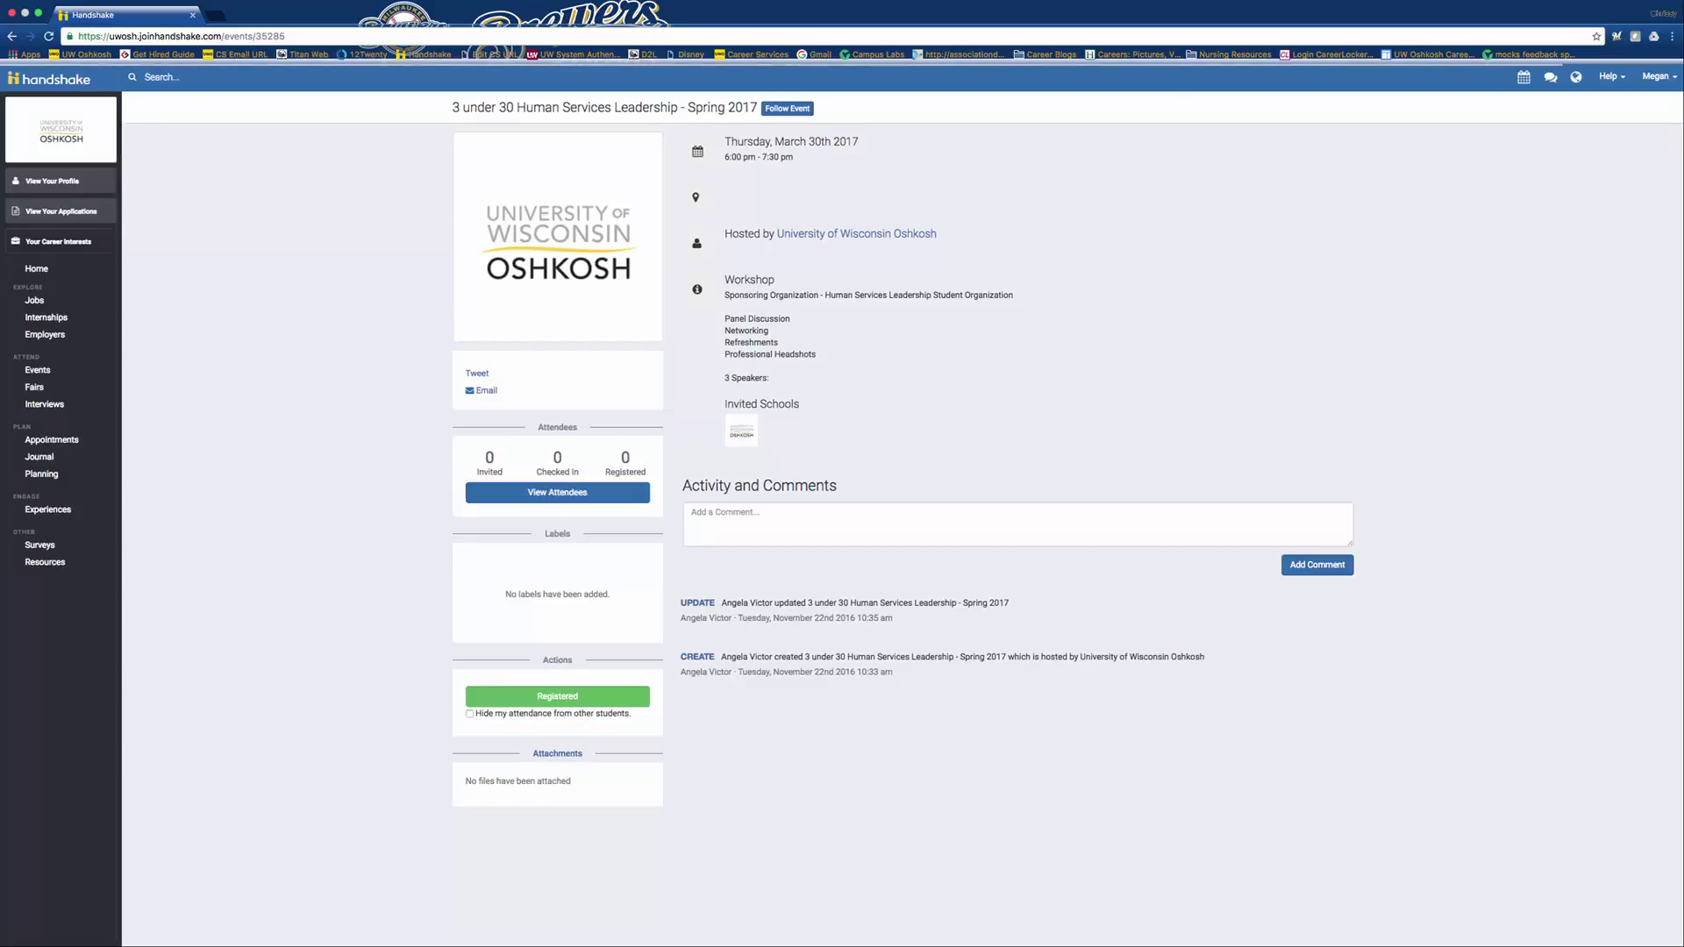